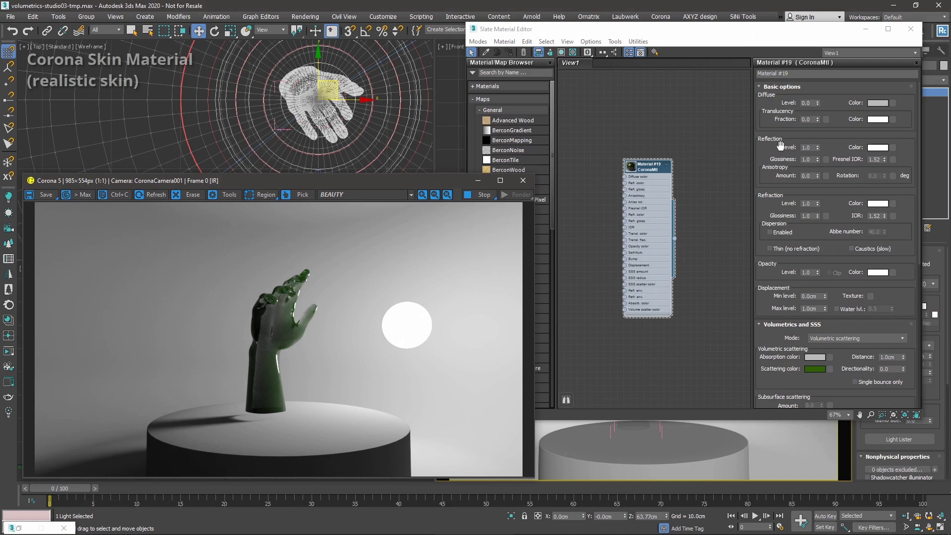
Pan and zoom the View1 node graph to bring the Skin CoronaSkinMtl node up close.
middle_click_drag(700, 136, 652, 369)
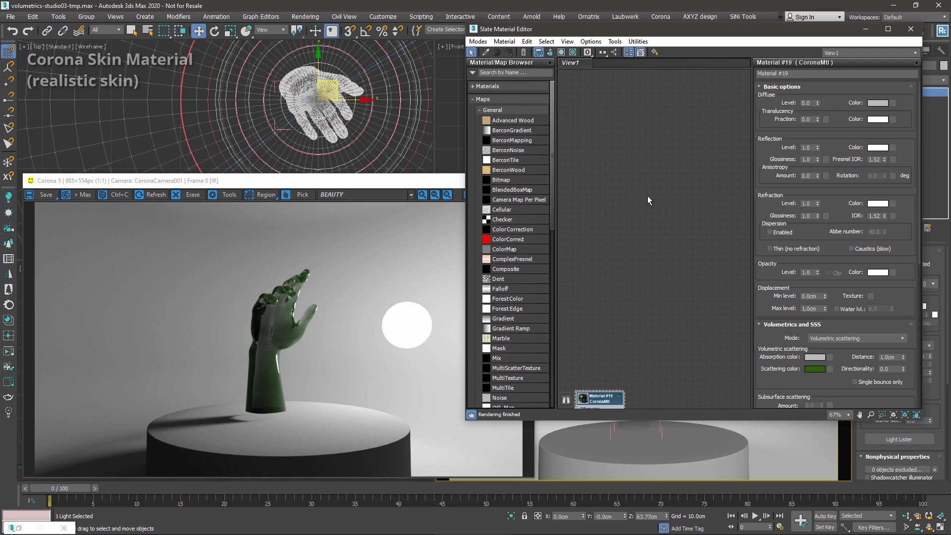
middle_click_drag(644, 354, 700, 144)
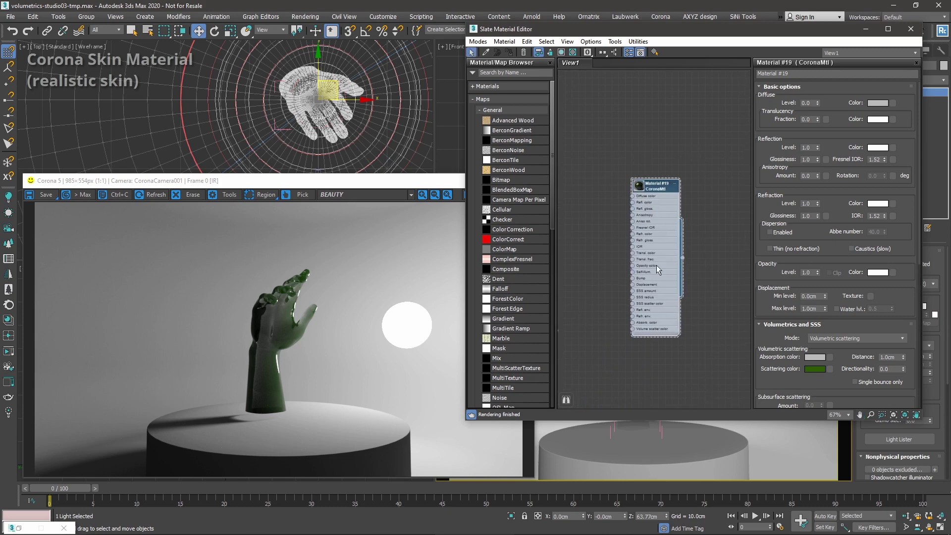
left_click_drag(635, 35, 670, 33)
scroll(615, 263, "down", 8)
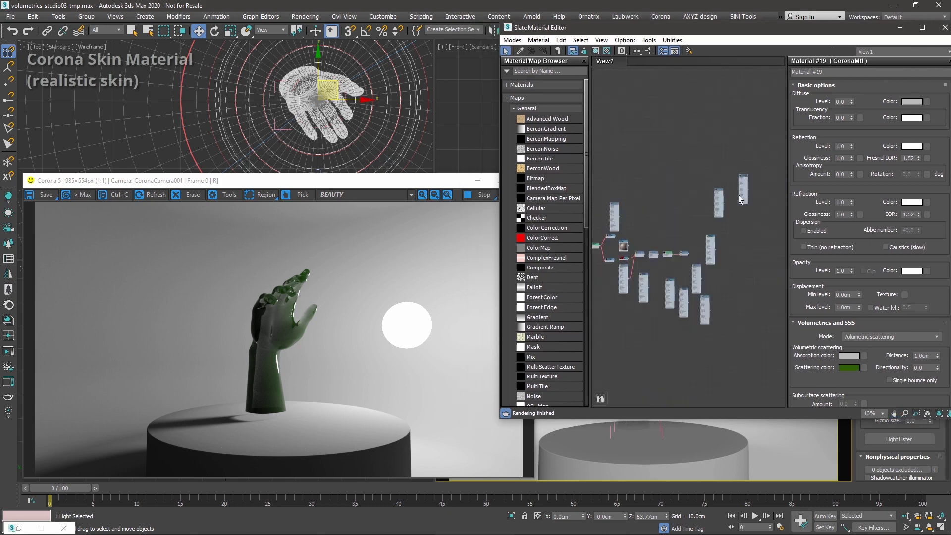
middle_click_drag(615, 264, 671, 266)
scroll(616, 275, "up", 7)
middle_click_drag(775, 209, 629, 272)
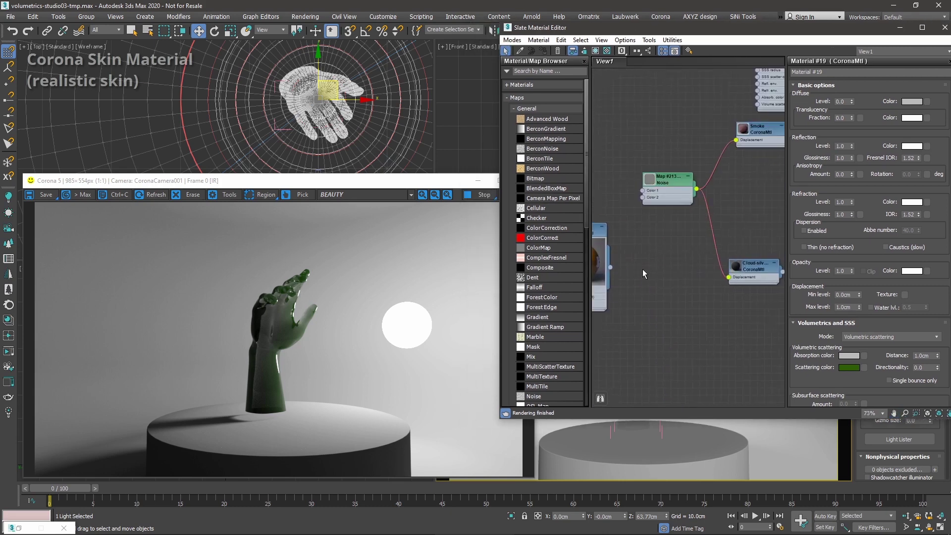
middle_click_drag(775, 204, 708, 235)
scroll(710, 236, "down", 3)
middle_click_drag(624, 287, 742, 203)
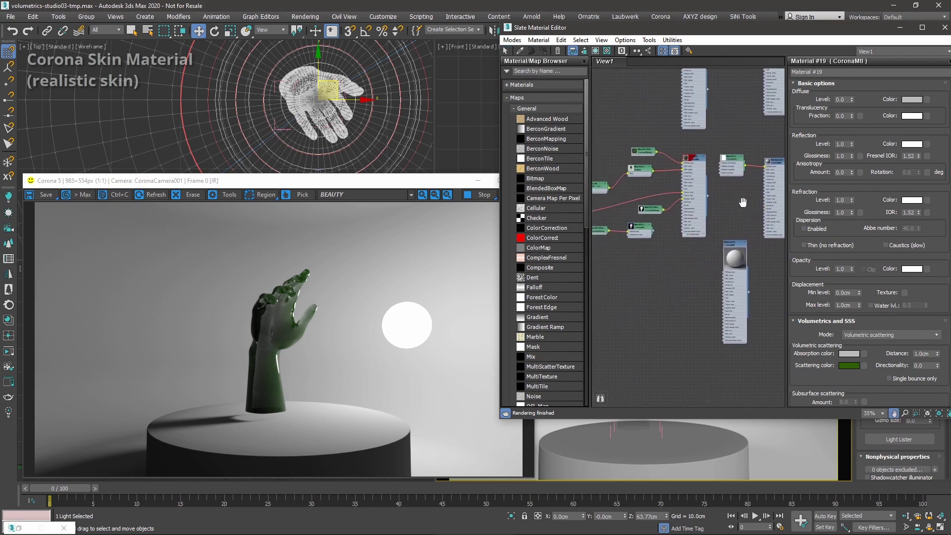
scroll(741, 227, "down", 7)
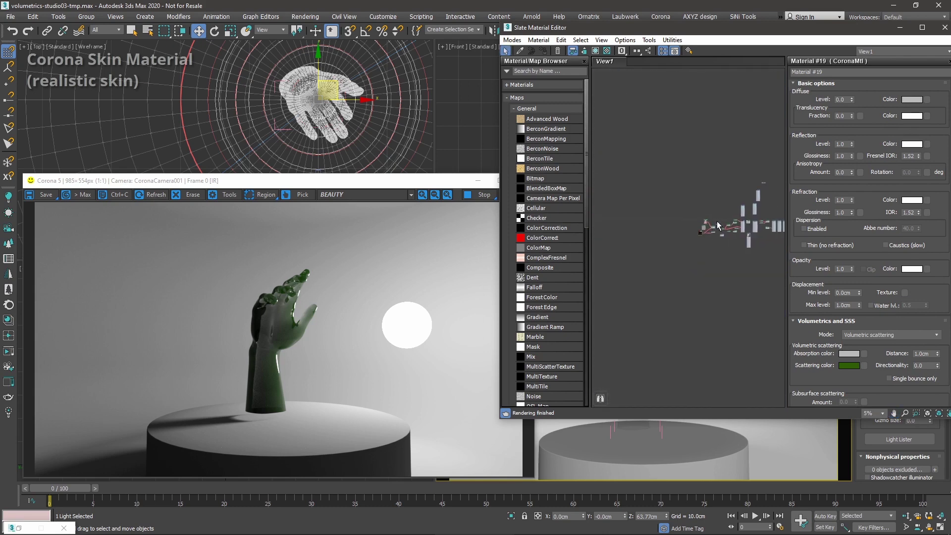
scroll(711, 213, "up", 13)
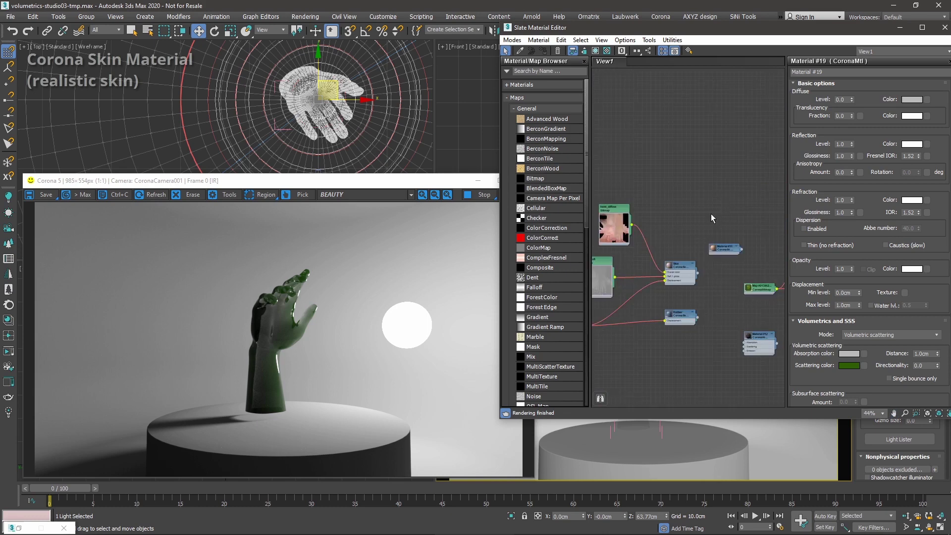
Assign the Skin material to the hand and minimise the Slate Material Editor.
double_click(691, 273)
left_click(633, 424)
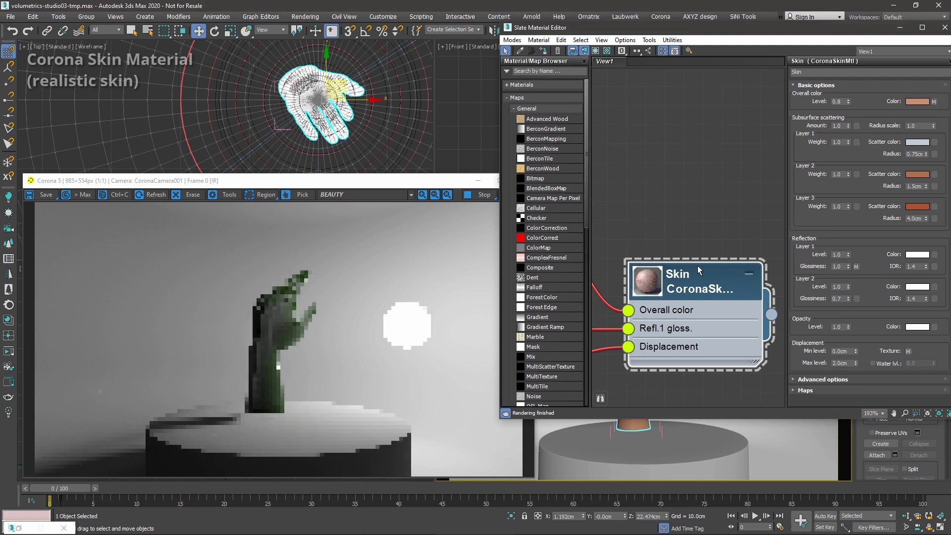
left_click(898, 27)
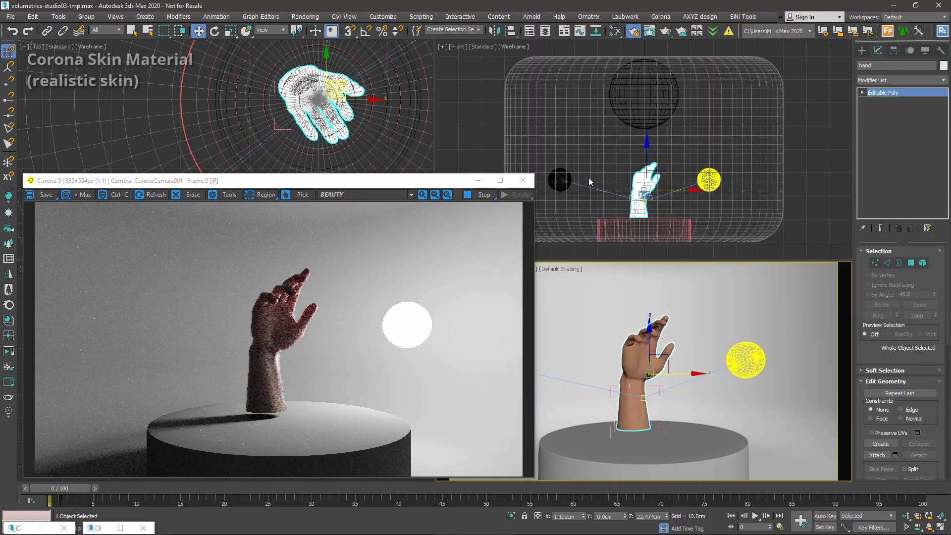
Switch on the left sphere light, then select the hand and orbit the Perspective view closer.
left_click(568, 180)
left_click(875, 263)
left_click(680, 107)
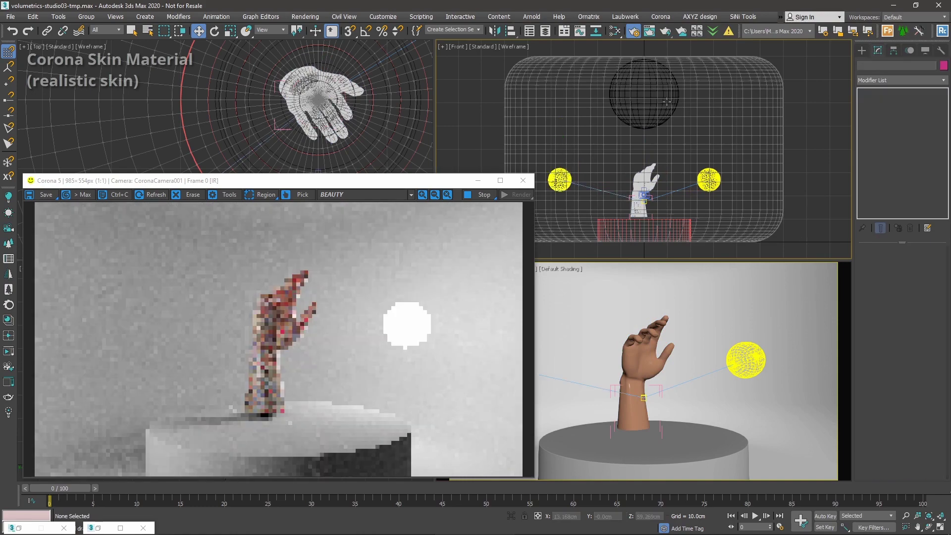
left_click(679, 106)
left_click(690, 334)
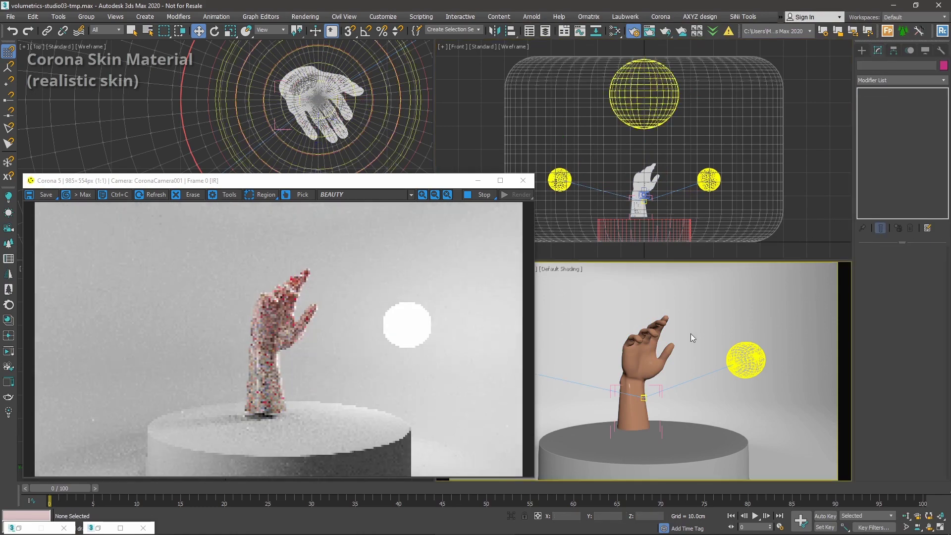
left_click(646, 371)
middle_click_drag(684, 347, 697, 362, "alt")
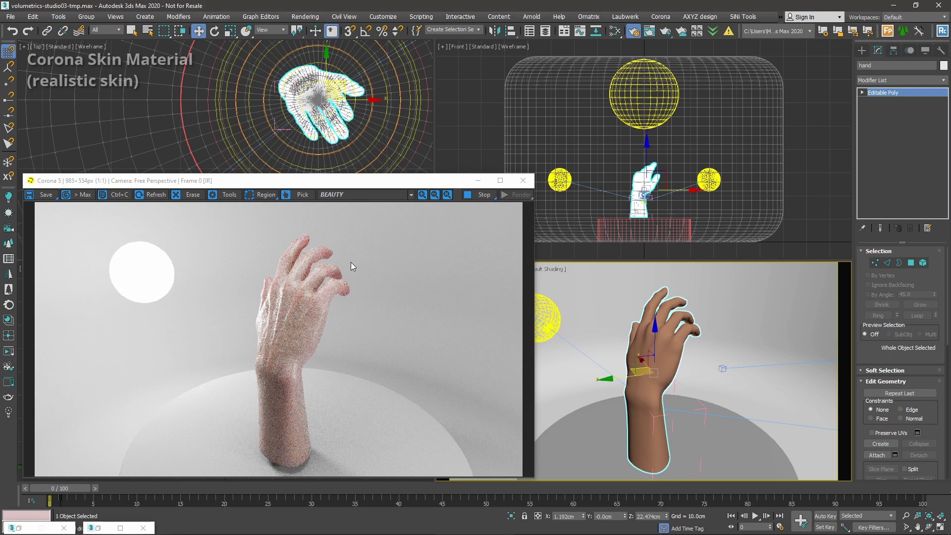
Reopen Slate and arrange hand_diffuse, with the displacement bitmap placed under hand_refl.
key("m")
middle_click_drag(652, 251, 674, 228)
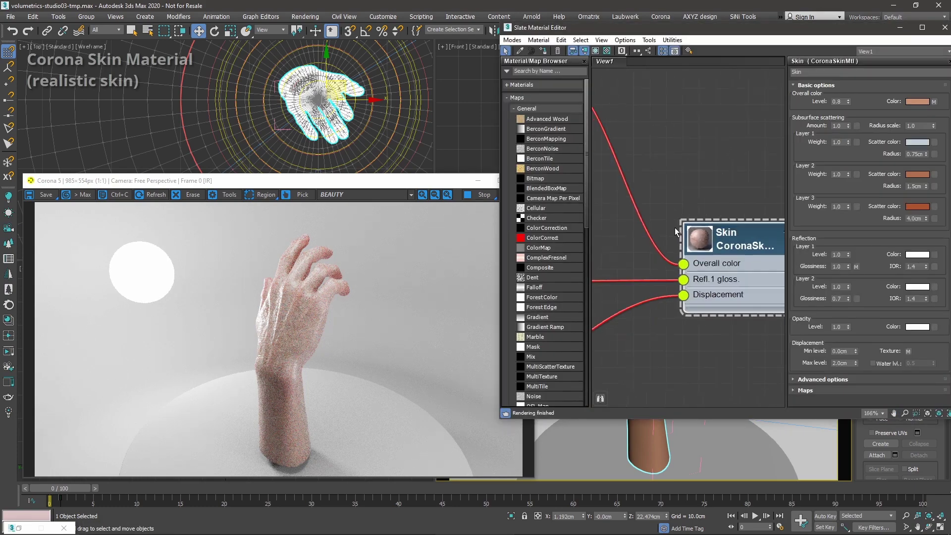
scroll(641, 189, "down", 3)
middle_click_drag(609, 166, 775, 206)
left_click_drag(709, 121, 663, 112)
right_click(665, 268)
left_click(668, 248)
scroll(709, 281, "down", 3)
middle_click_drag(709, 280, 742, 158)
left_click_drag(673, 220, 726, 226)
Move the Skin node beside the bitmaps and enlarge it to show its full title.
middle_click_drag(765, 235, 697, 244)
middle_click_drag(759, 204, 681, 234)
scroll(682, 237, "up", 4)
left_click_drag(670, 210, 655, 110)
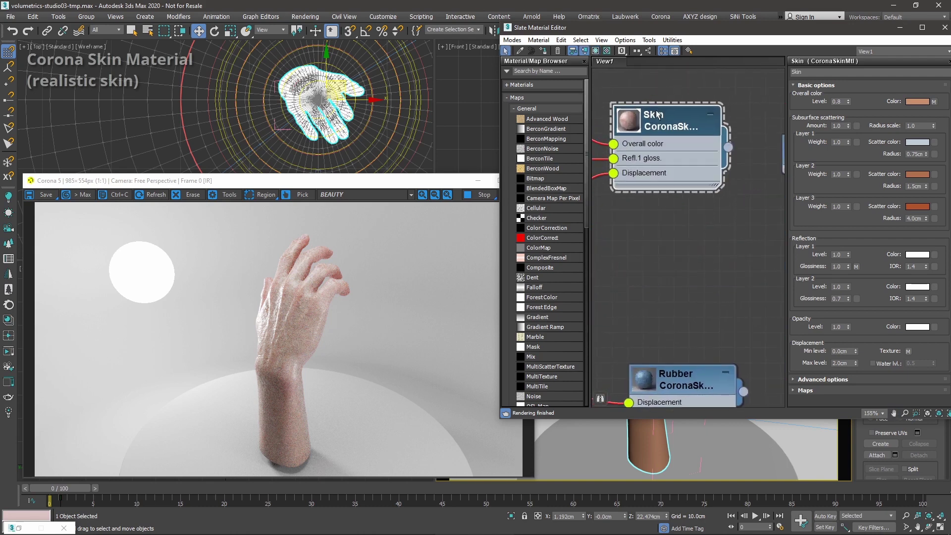
left_click_drag(717, 193, 752, 188)
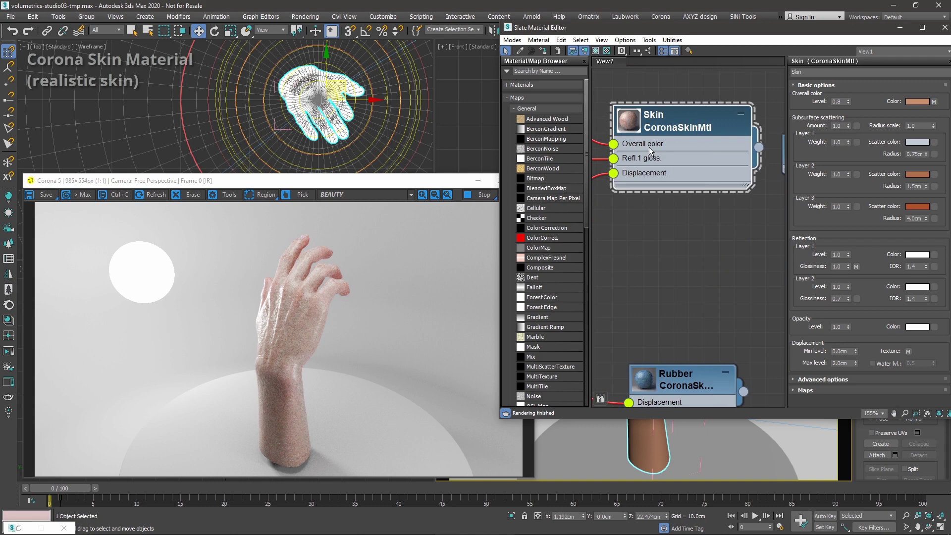
left_click_drag(681, 119, 666, 166)
middle_click_drag(622, 200, 646, 235)
scroll(646, 235, "down", 1)
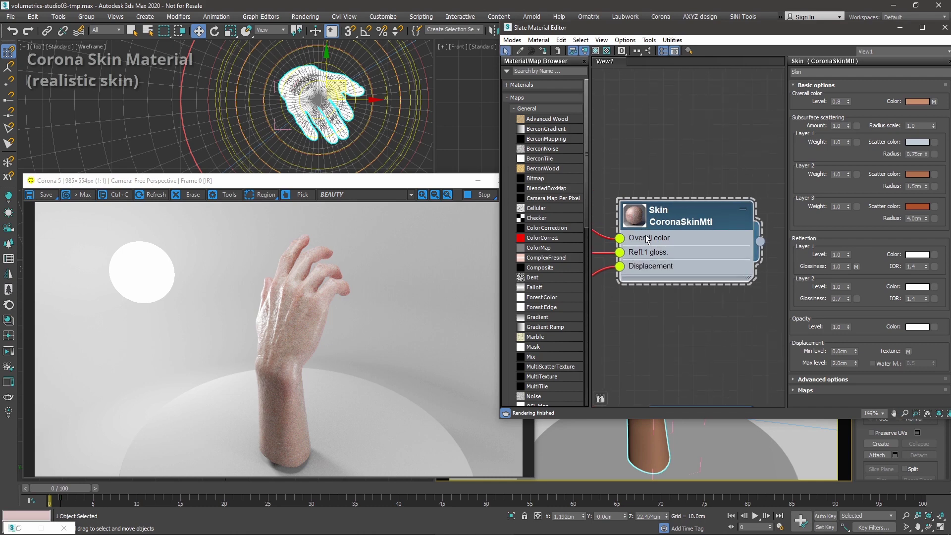
Widen the editor, zoom the graph to 78%, and move hand_refl up into the column.
left_click_drag(500, 213, 481, 213)
middle_click_drag(717, 233, 704, 225)
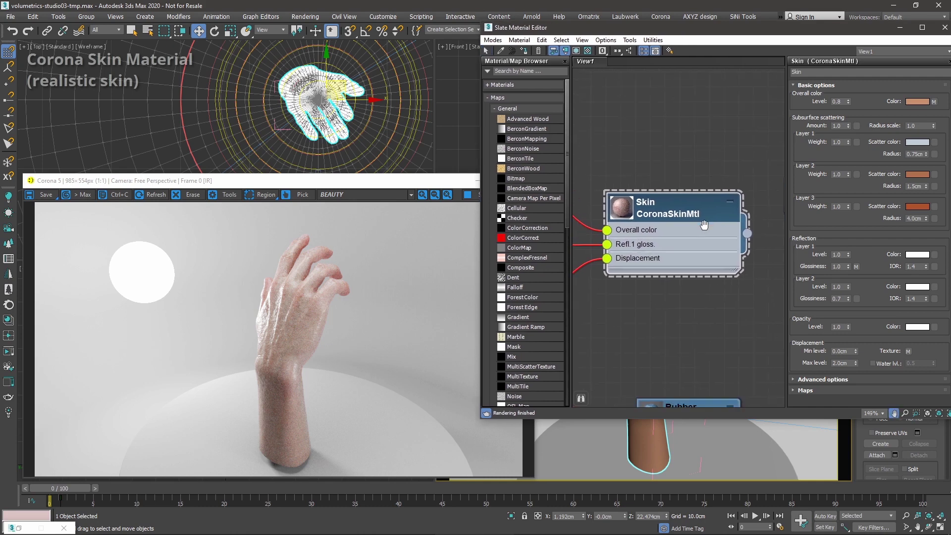
scroll(705, 229, "down", 3)
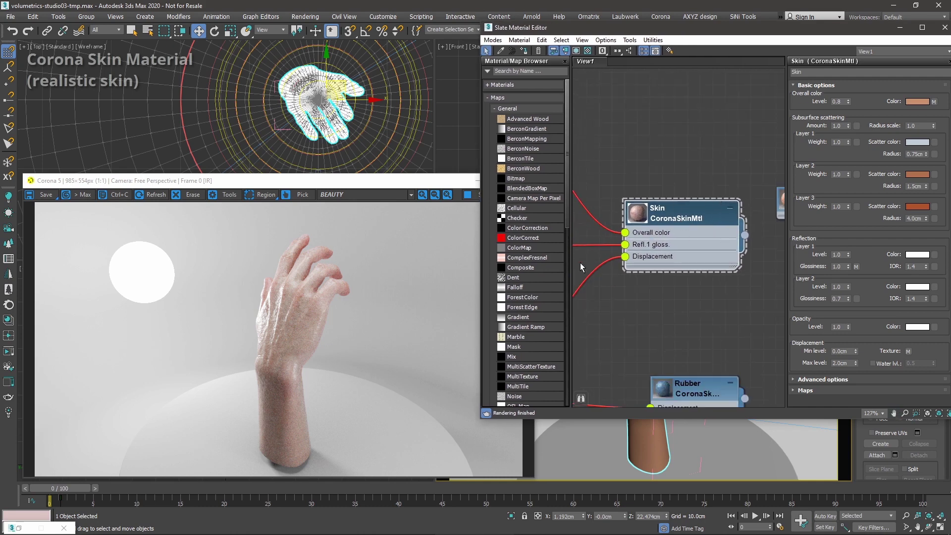
middle_click_drag(747, 177, 756, 221)
scroll(757, 221, "down", 2)
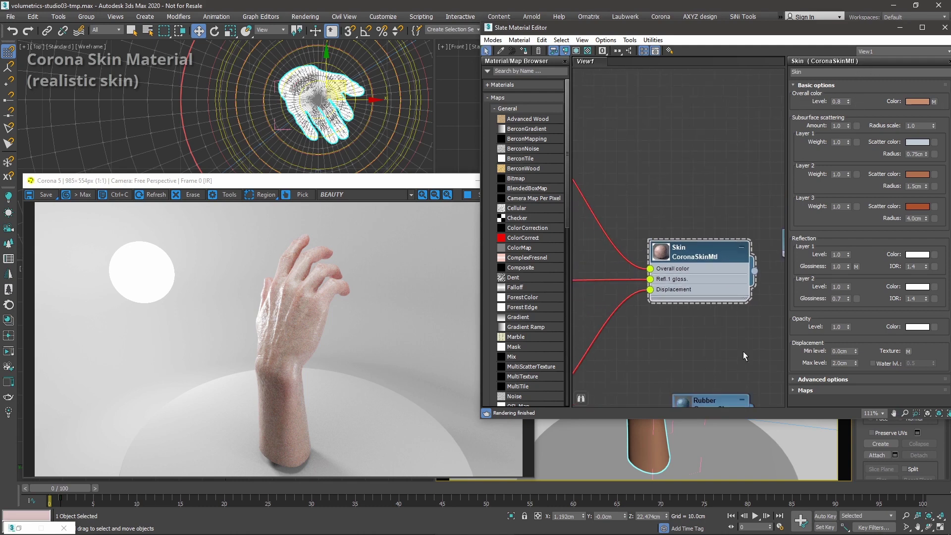
scroll(632, 286, "down", 3)
middle_click_drag(632, 285, 718, 281)
left_click_drag(629, 249, 614, 237)
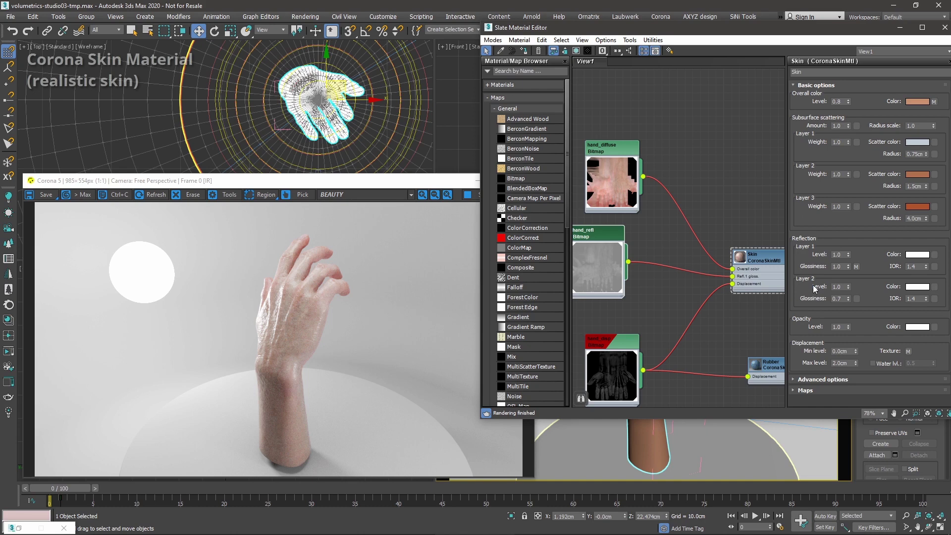
Zoom the Corona frame buffer in and out to inspect the skin, then re-centre Slate on the Skin node.
middle_click_drag(673, 343, 699, 297)
scroll(699, 296, "up", 2)
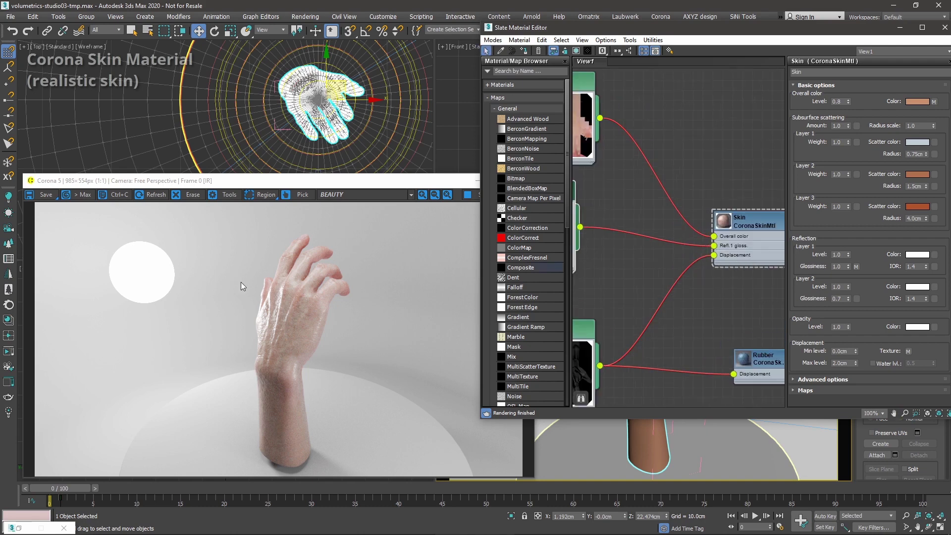
left_click(271, 316)
scroll(271, 316, "up", 1)
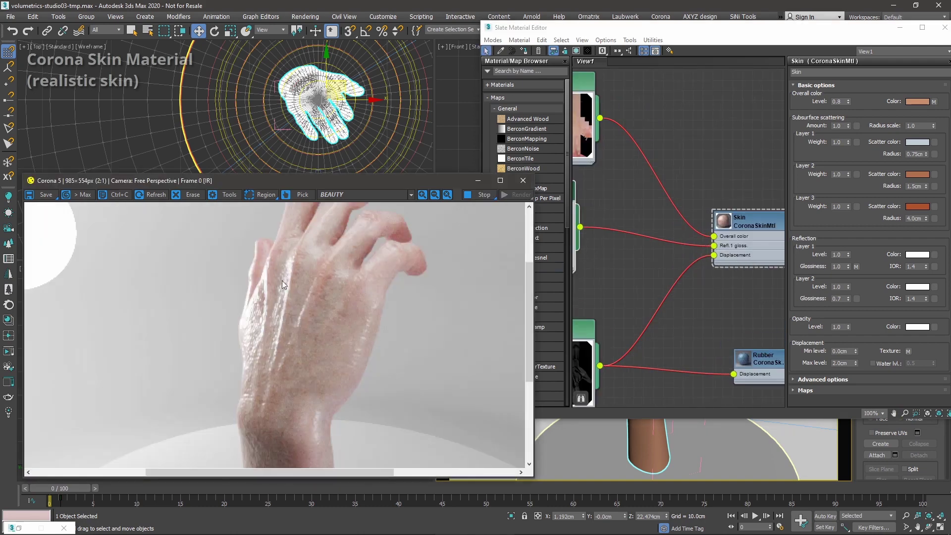
scroll(277, 325, "down", 1)
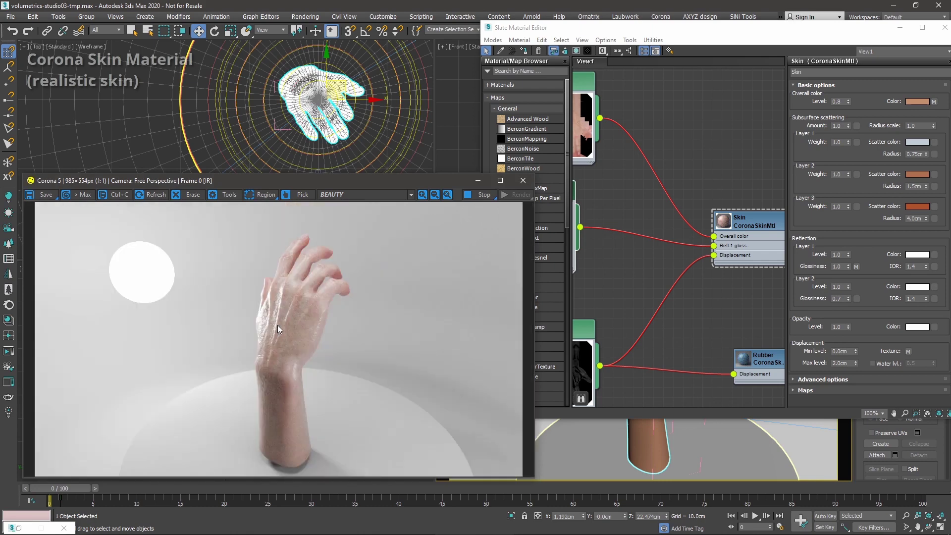
scroll(282, 322, "up", 1)
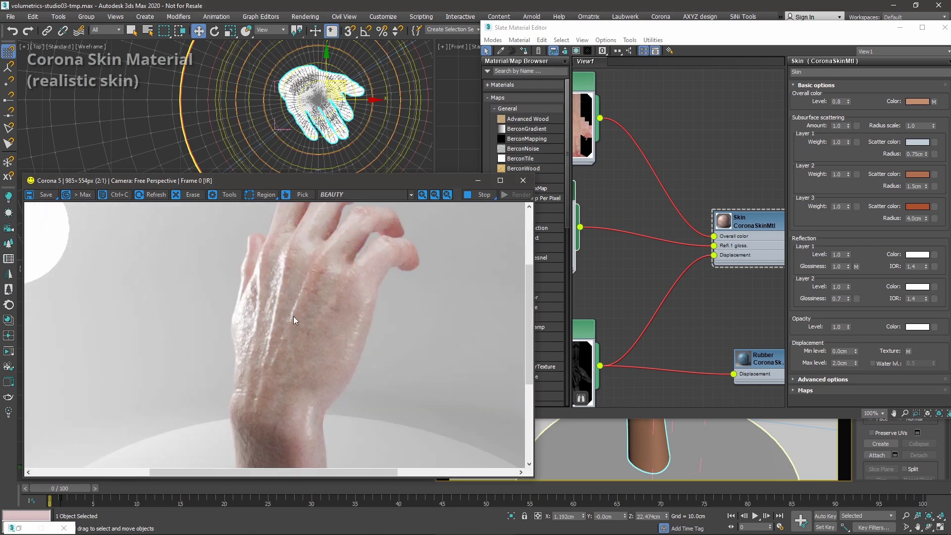
scroll(317, 310, "down", 1)
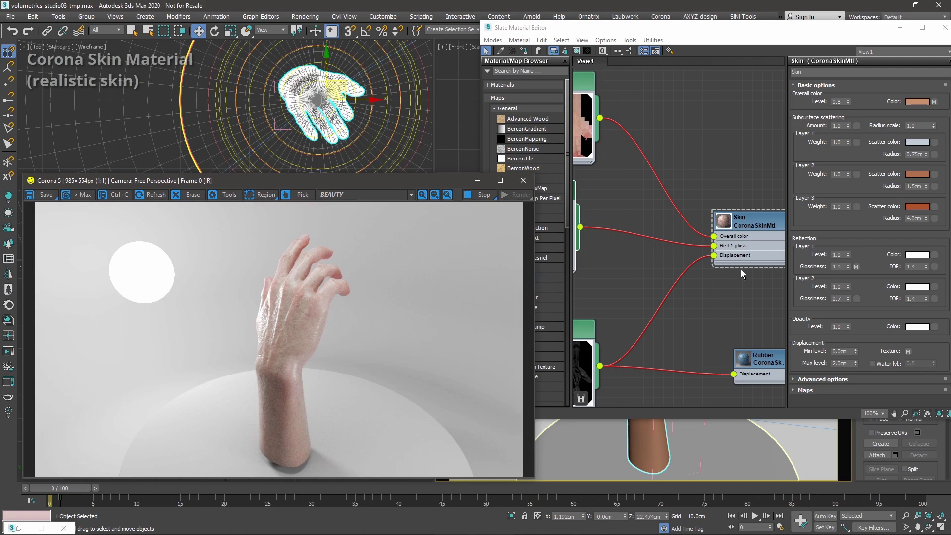
middle_click_drag(740, 269, 694, 247)
middle_click_drag(712, 210, 632, 277)
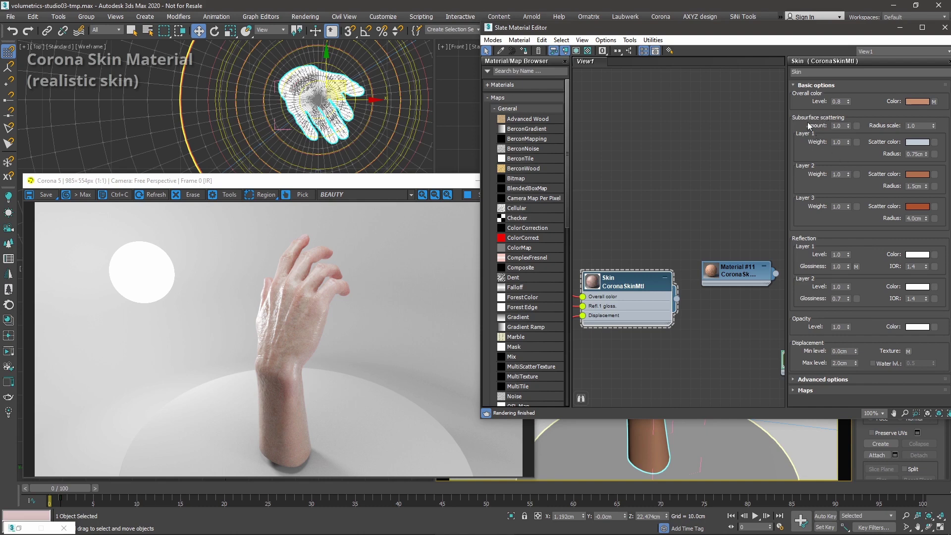
double_click(836, 125)
type("3.2")
key("Return")
left_click(346, 271)
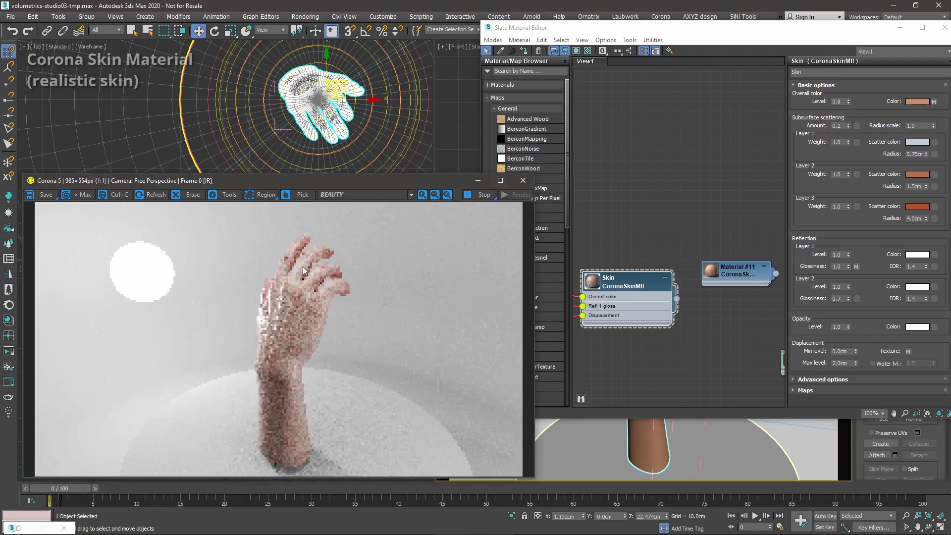
scroll(322, 260, "up", 1)
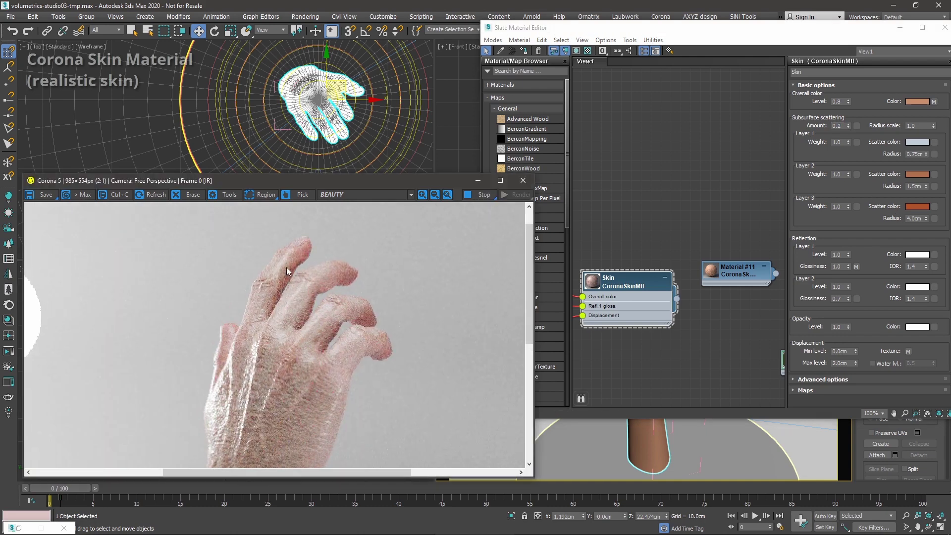
double_click(837, 126)
type("1")
key("Tab")
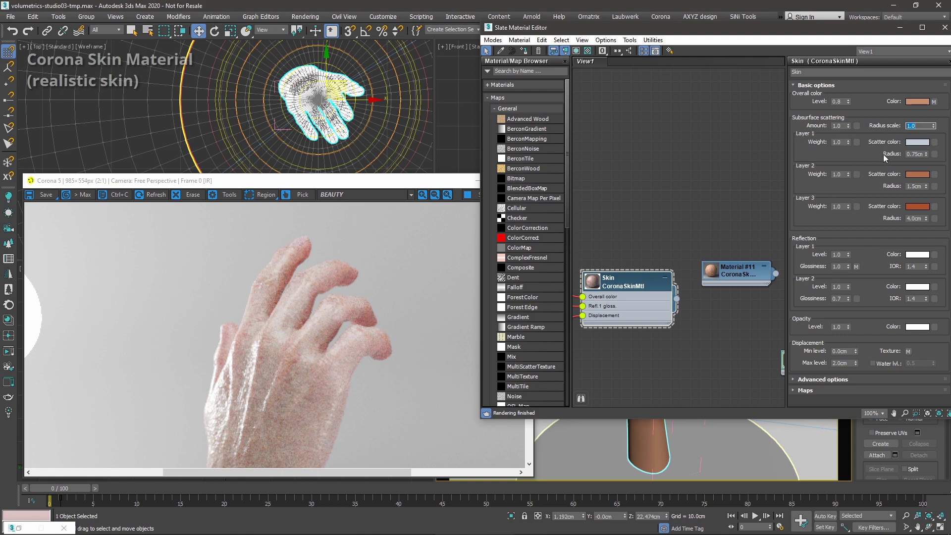
Set the Skin material's subsurface Radius scale to 5.0.
type("5")
key("Tab")
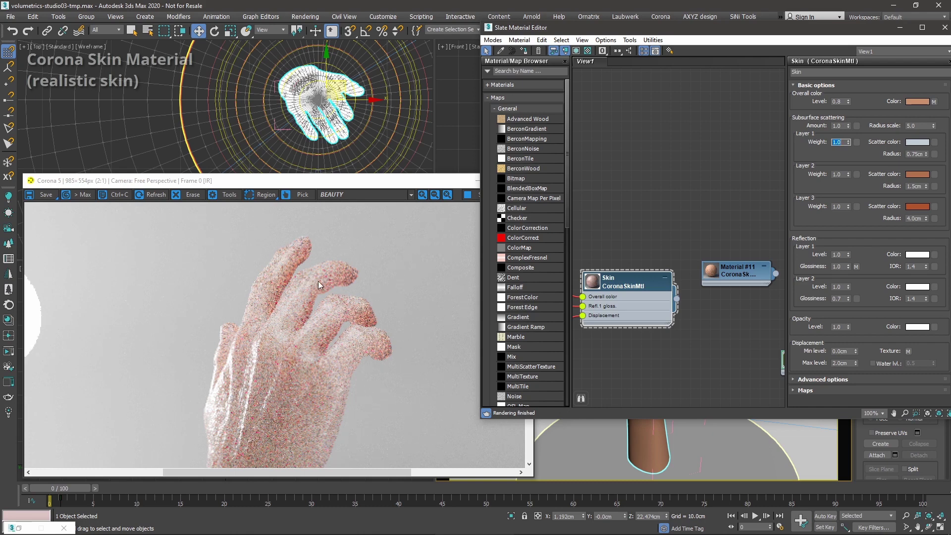
scroll(318, 281, "down", 2)
scroll(340, 232, "up", 2)
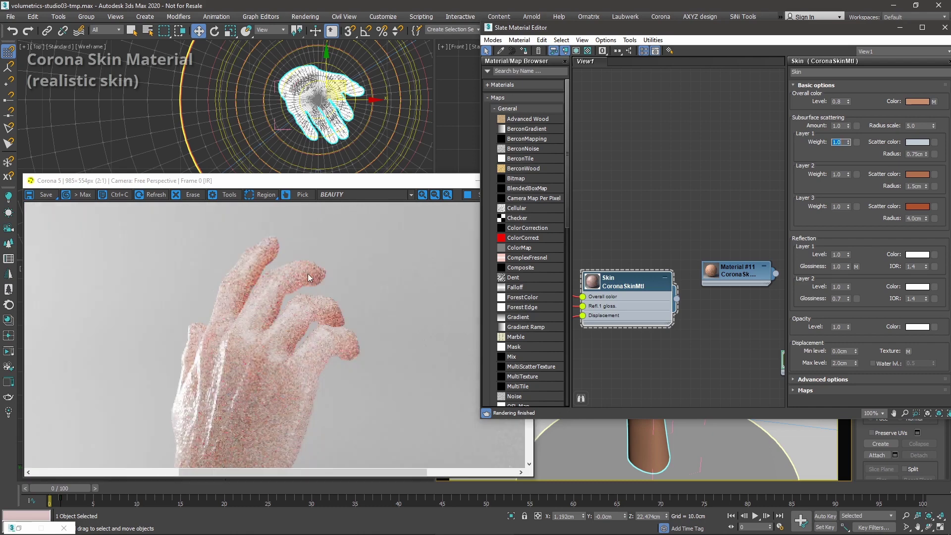
Lower the Radius scale to 0.2 and view the re-rendered hand at 1:1 in the frame buffer.
left_click(927, 124)
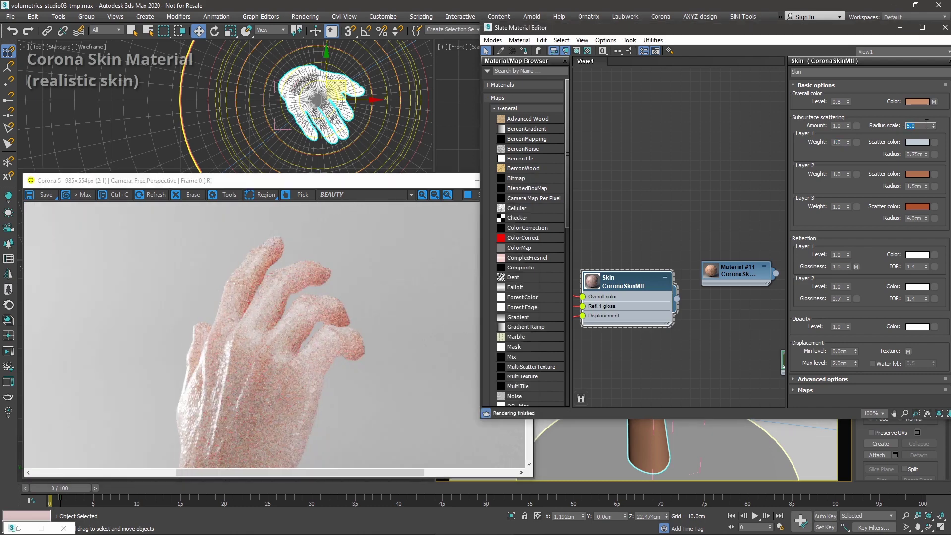
type(".2")
key("Return")
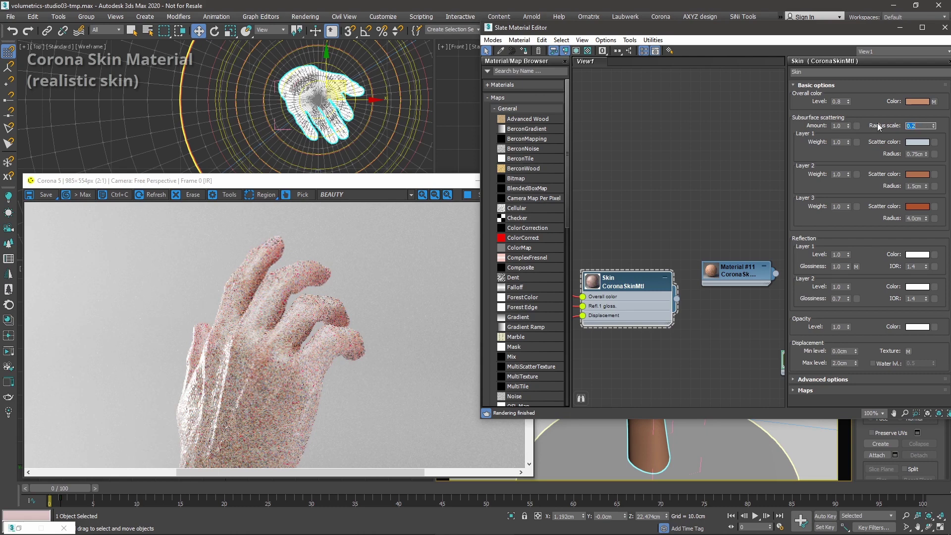
left_click(845, 152)
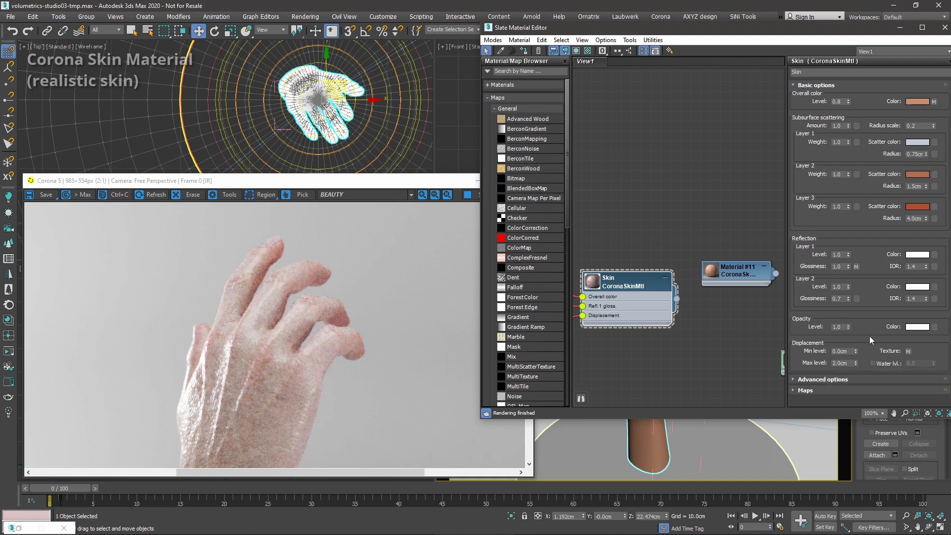
left_click(271, 273)
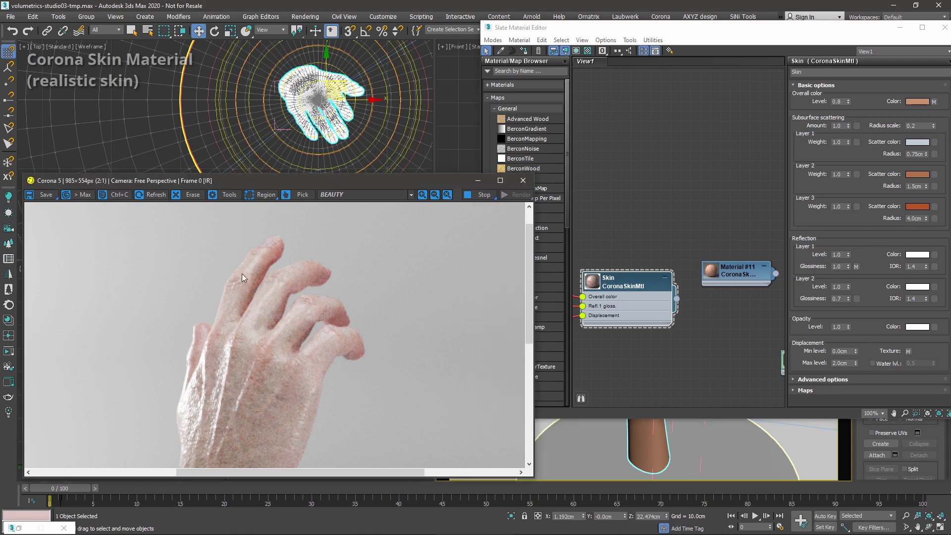
scroll(241, 274, "down", 1)
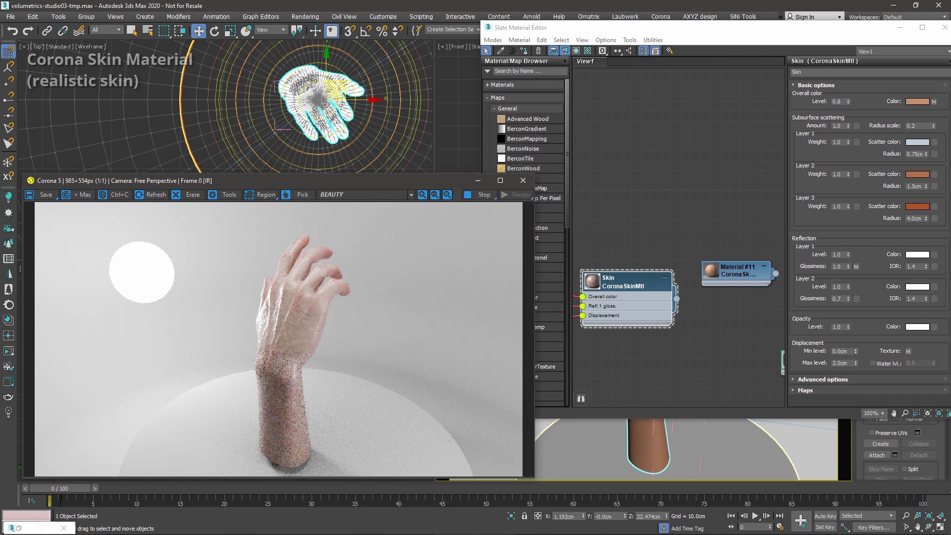
Select the blue Rubber CoronaSkinMtl node in Slate and assign it to the hand.
left_click(707, 210)
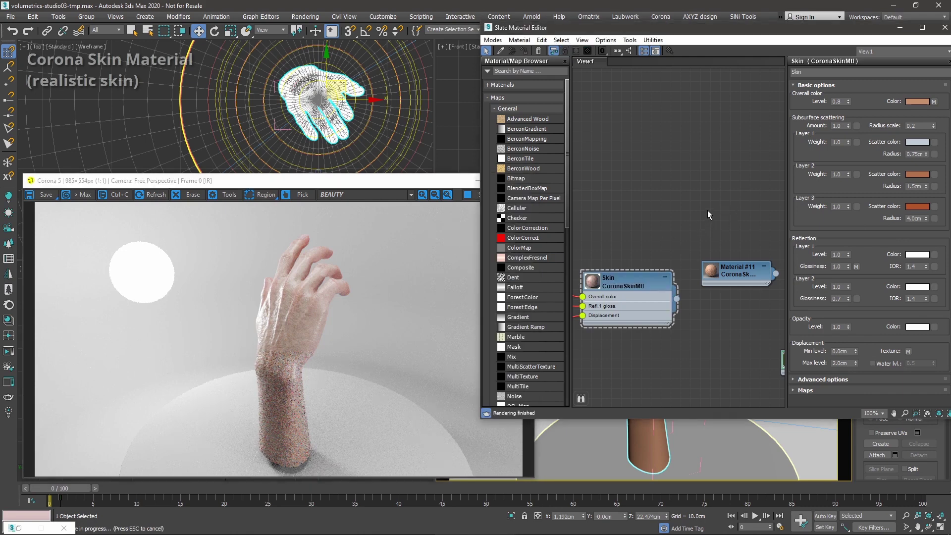
middle_click_drag(668, 284, 720, 176)
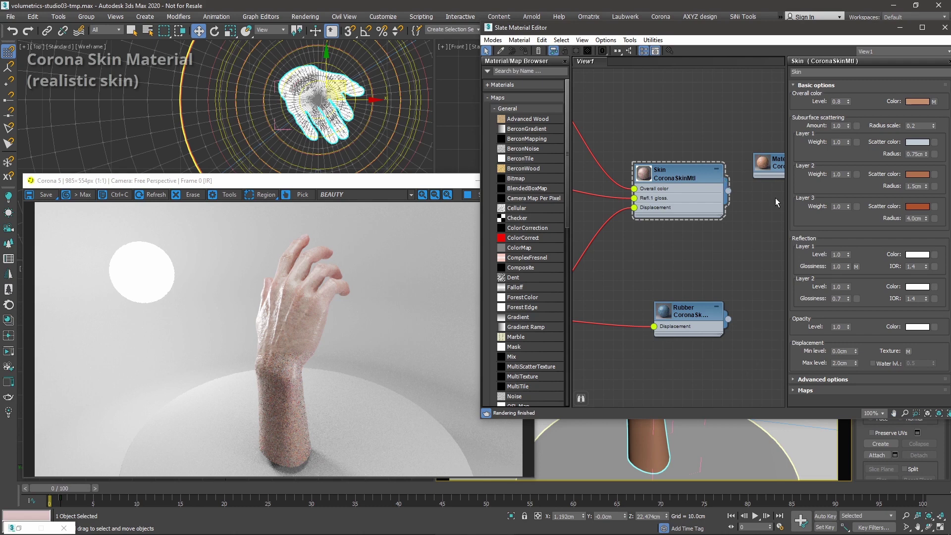
left_click(697, 315)
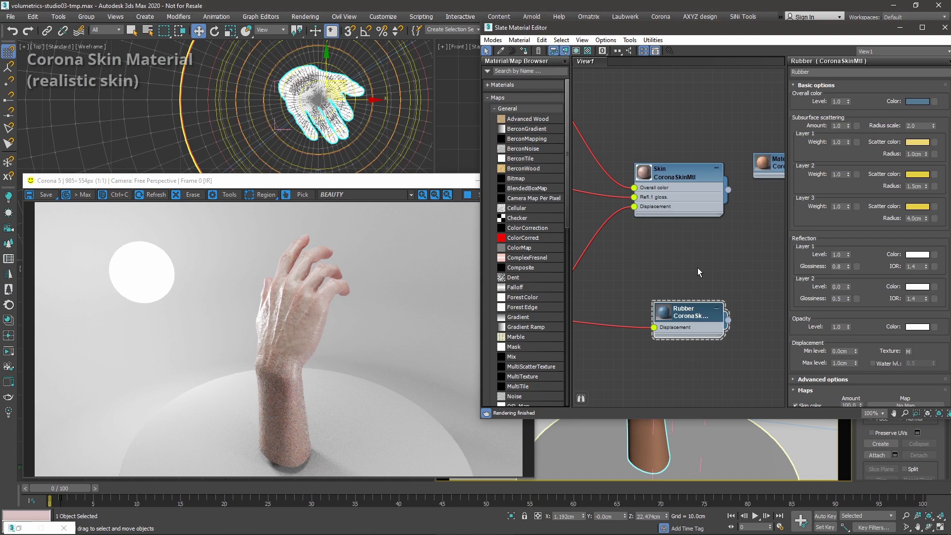
middle_click_drag(698, 306, 696, 263)
scroll(701, 281, "up", 3)
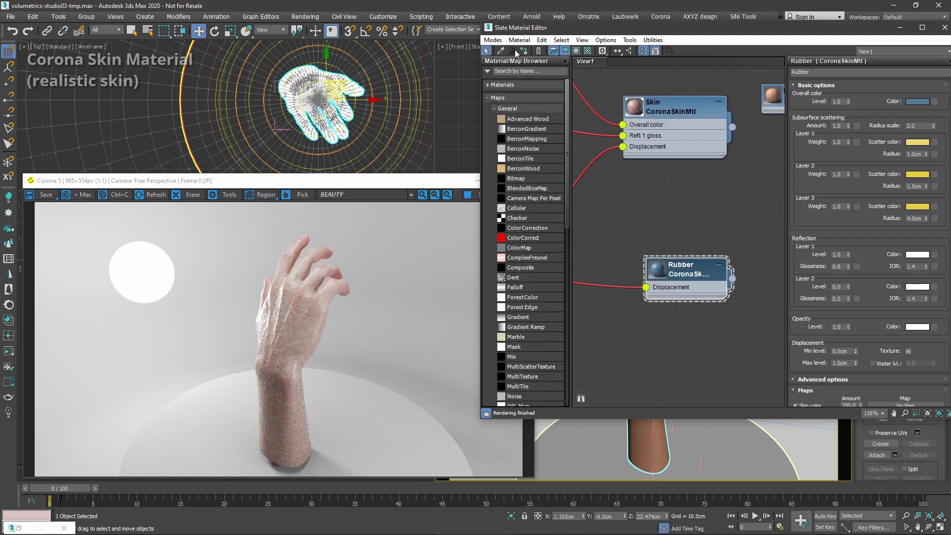
left_click_drag(725, 300, 740, 301)
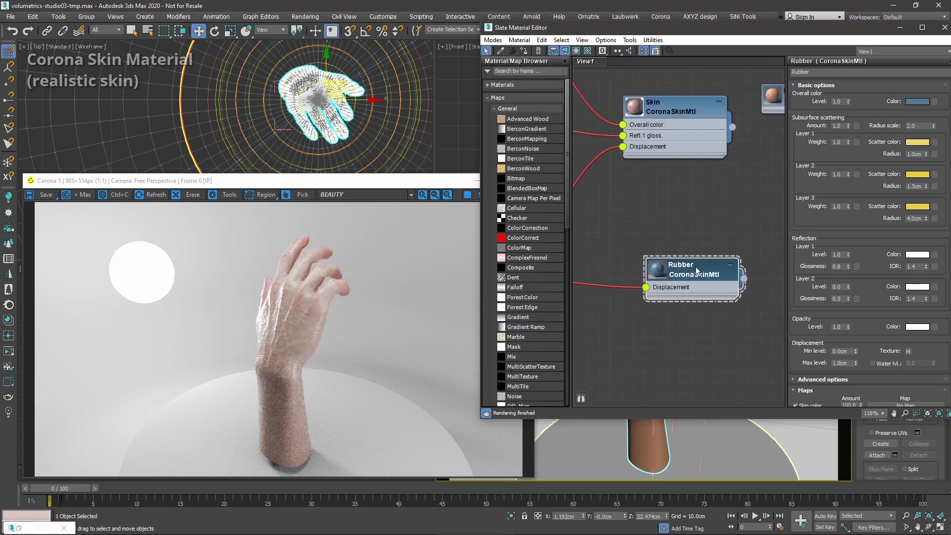
left_click(526, 51)
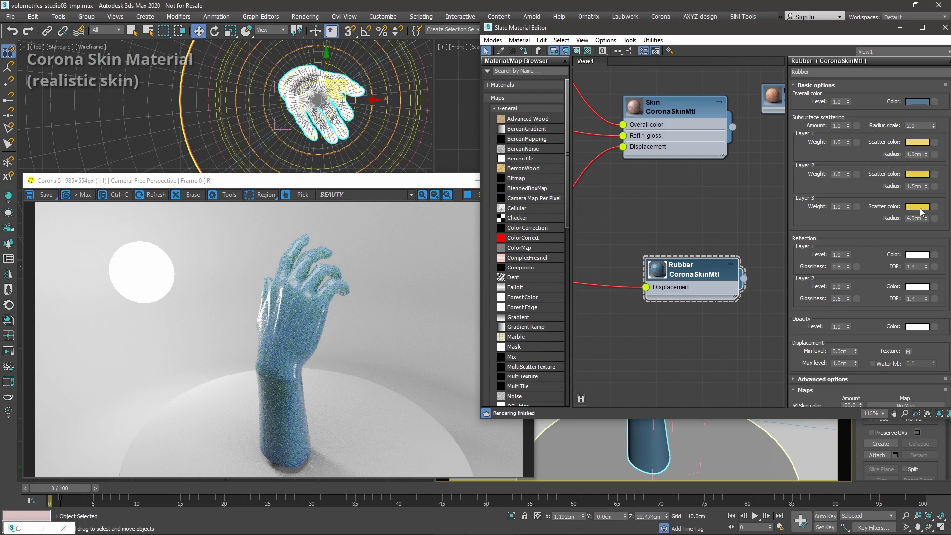
Minimise the material editor and orbit the Perspective view around the blue hand.
left_click(900, 27)
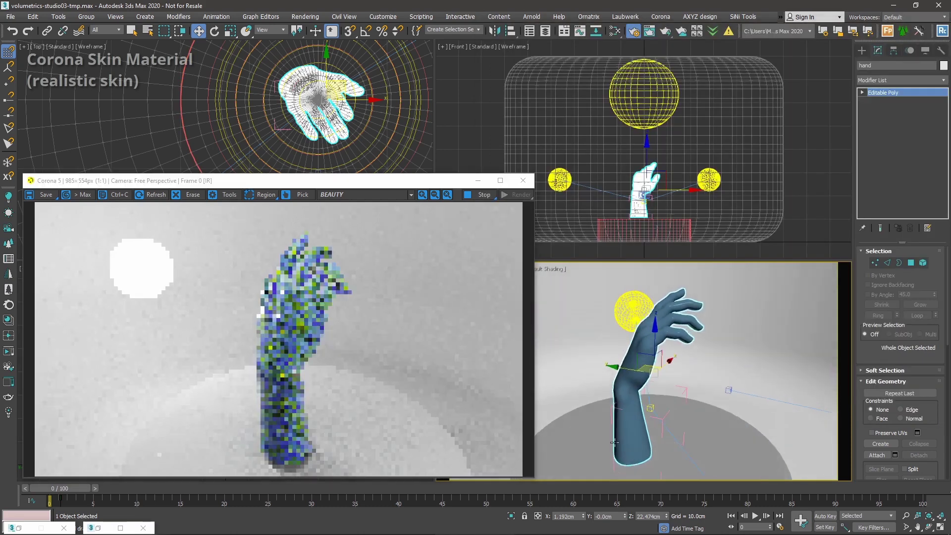
middle_click_drag(588, 437, 569, 427, "alt")
scroll(672, 327, "up", 3)
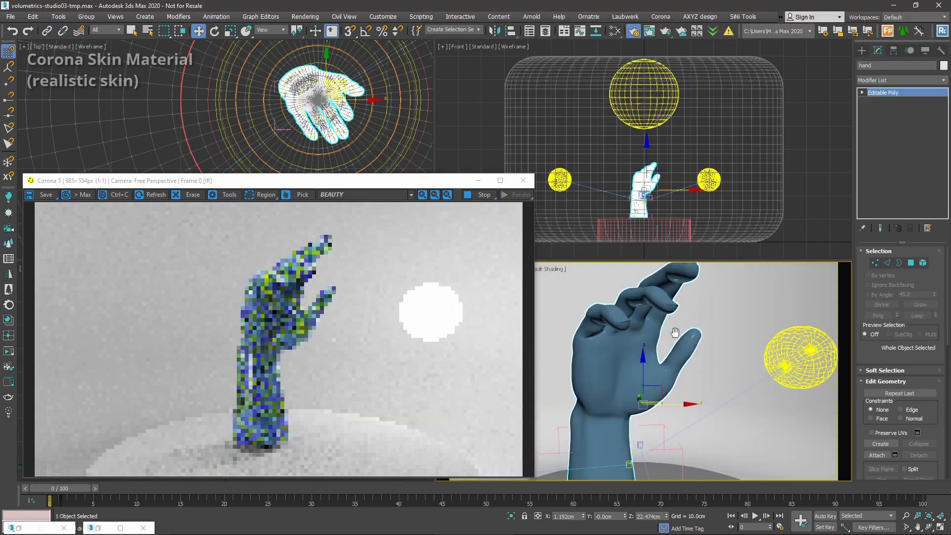